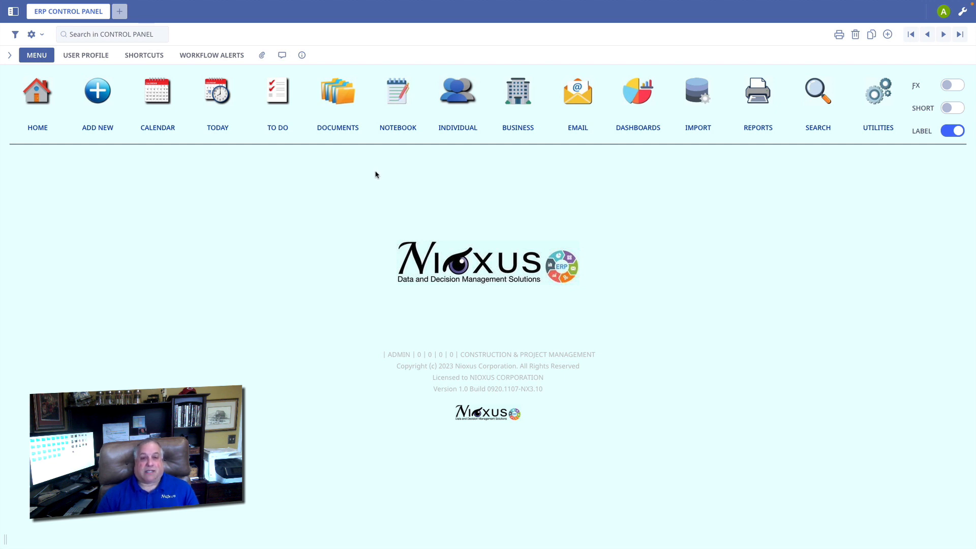
Switch to the FX functions and create a new bill in accounts payable
click(956, 85)
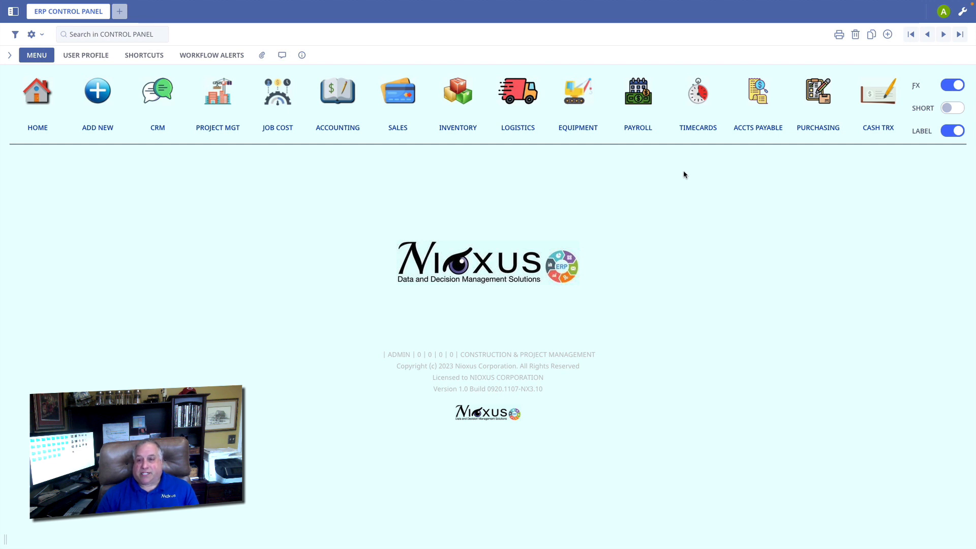
click(755, 94)
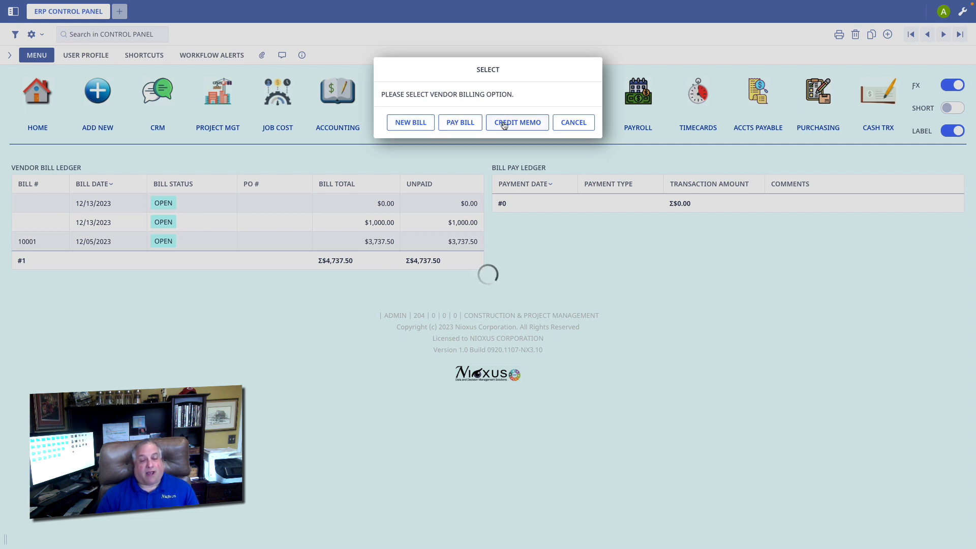
click(414, 123)
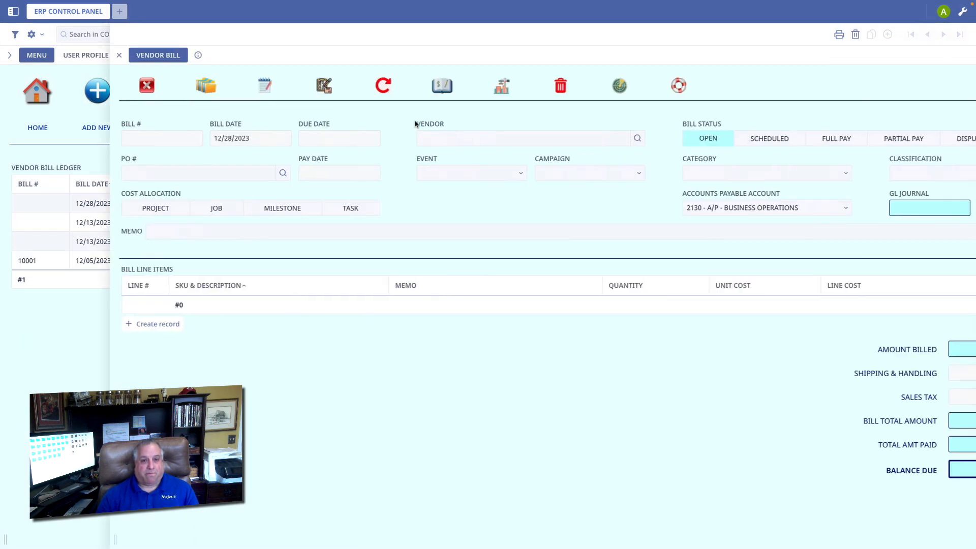
Enter the bill number and set the bill date to 12/25/2023 and the due date to 01/25/2024
click(90, 139)
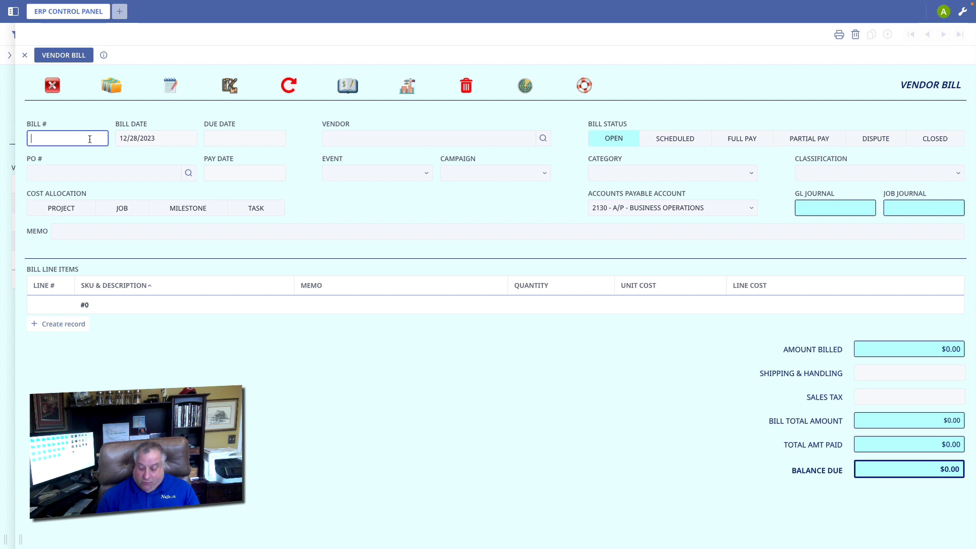
text(654651)
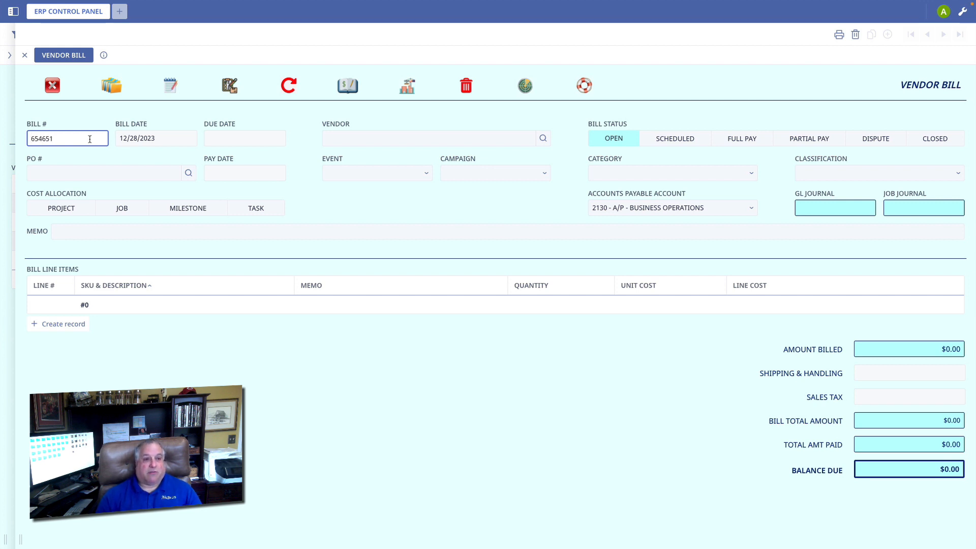
click(161, 138)
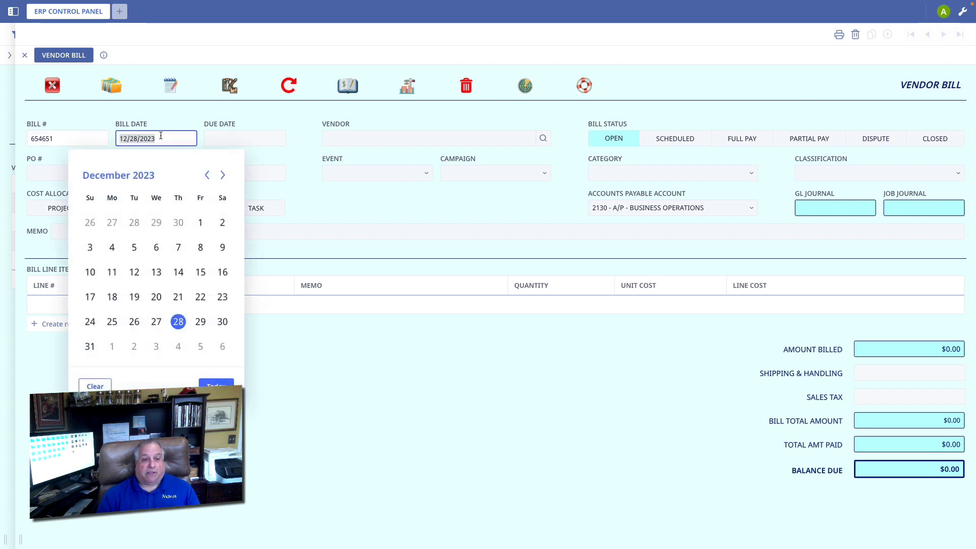
click(111, 321)
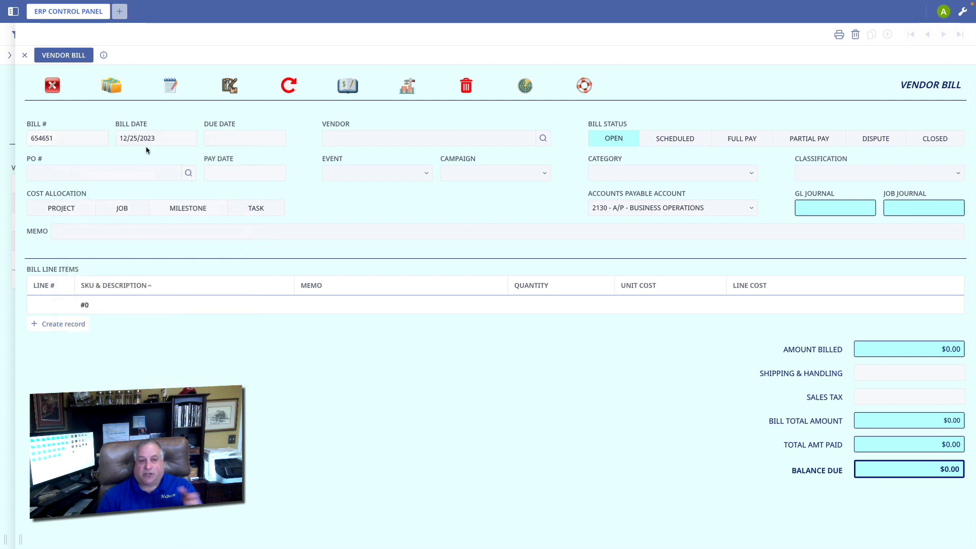
click(220, 138)
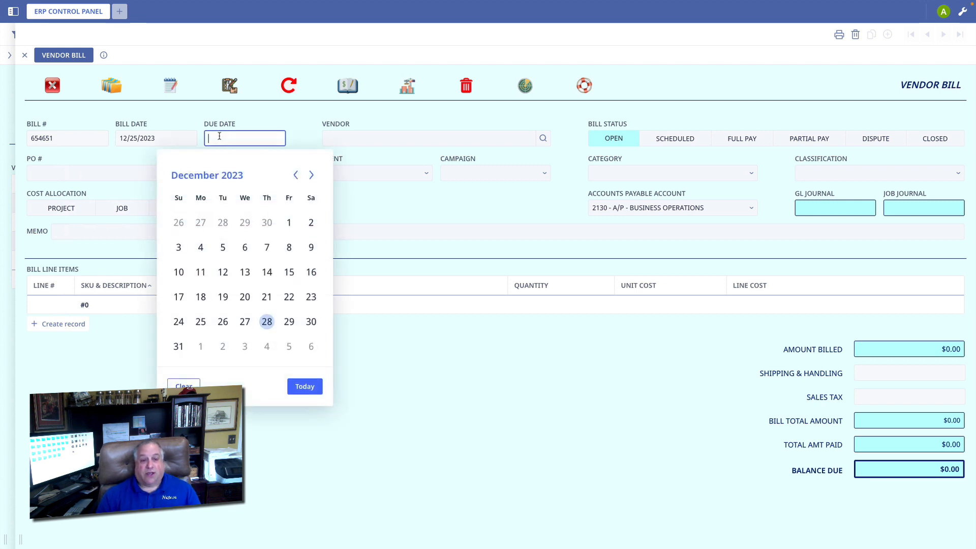
click(312, 175)
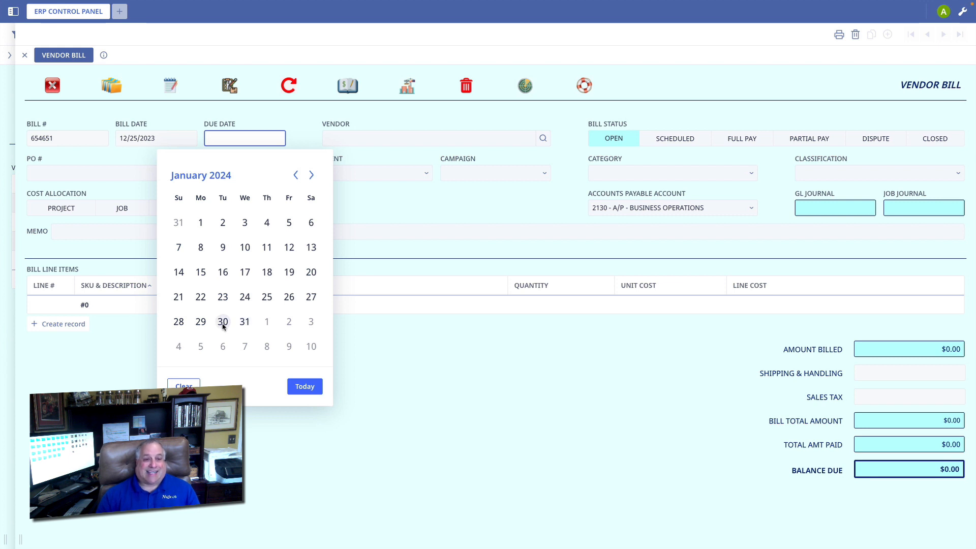
click(268, 298)
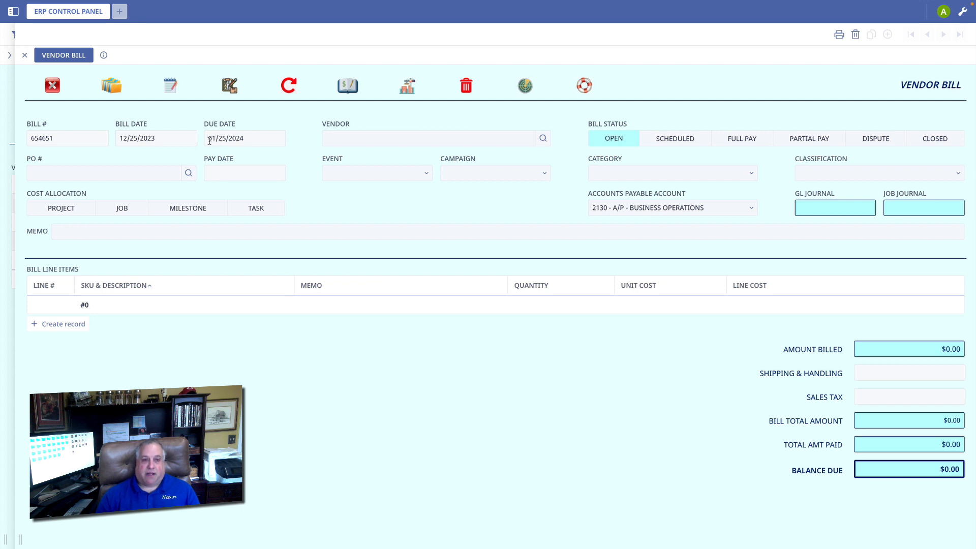
Link the $200,000.00 Franklin Supply Corp purchase order to the bill and record the charge of the entire purchase order
click(337, 144)
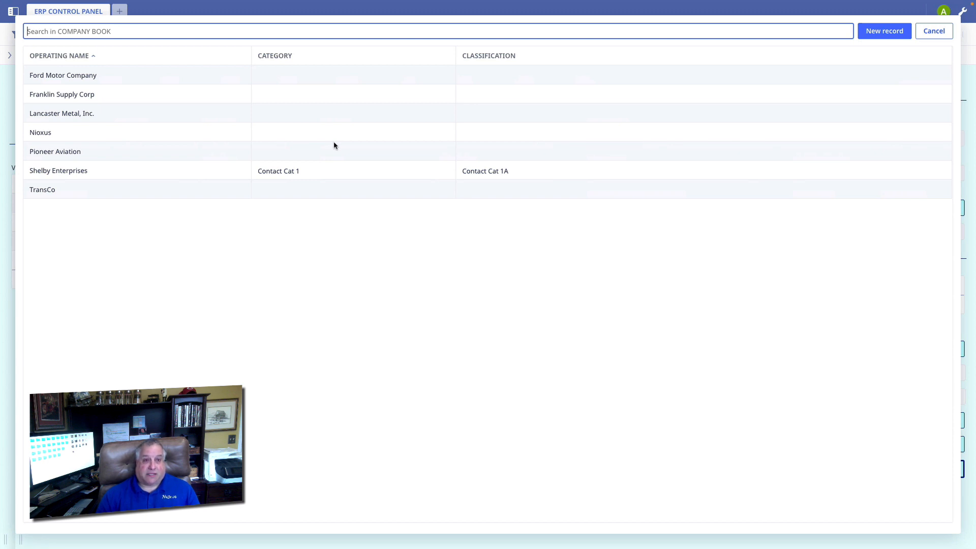
click(928, 32)
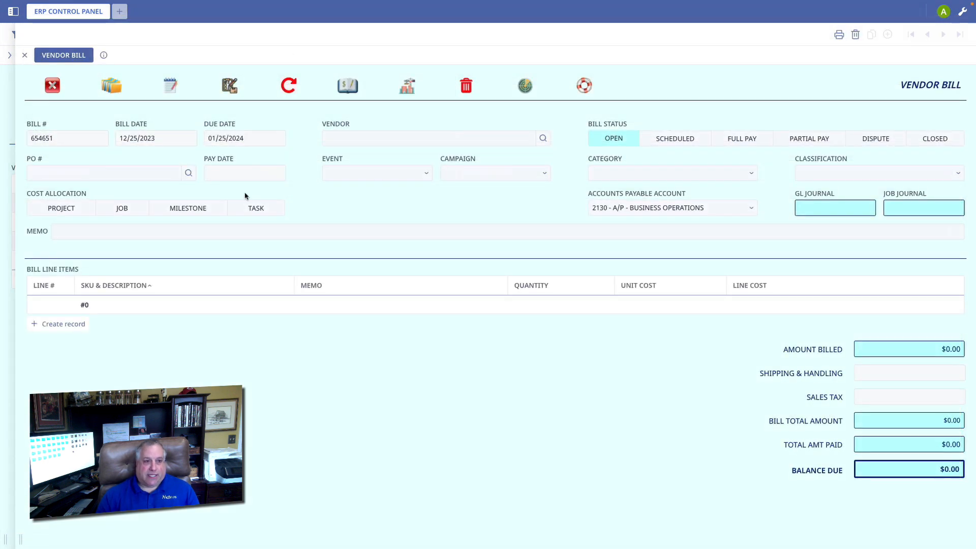
click(121, 176)
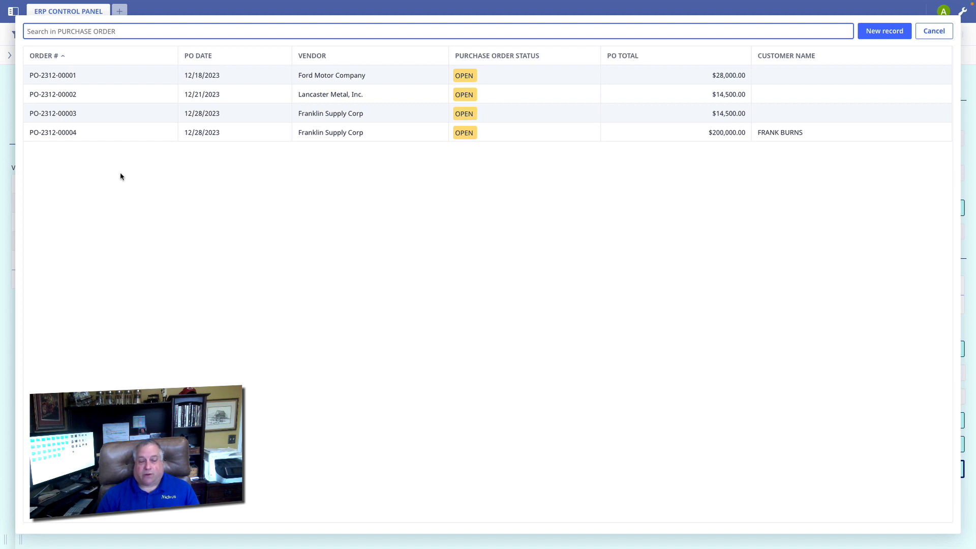
click(90, 133)
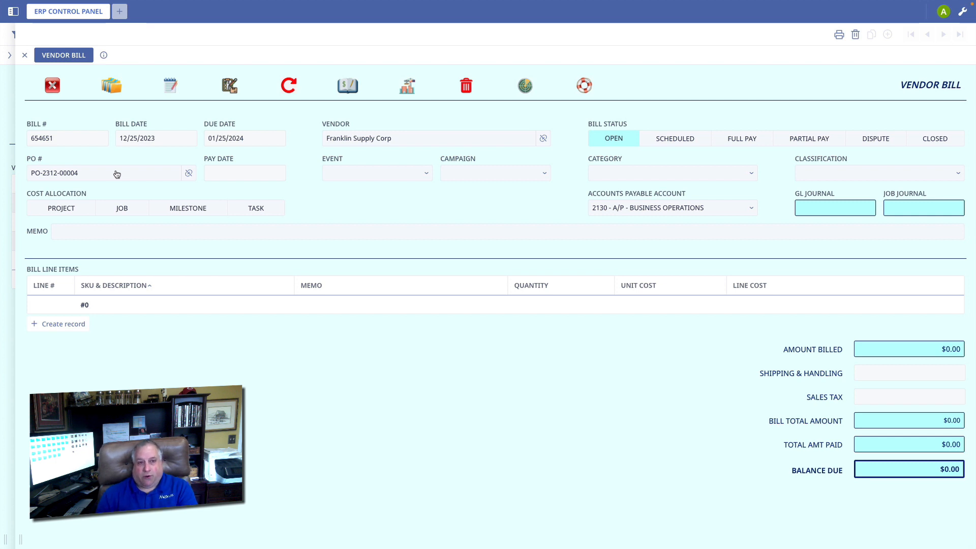
click(229, 86)
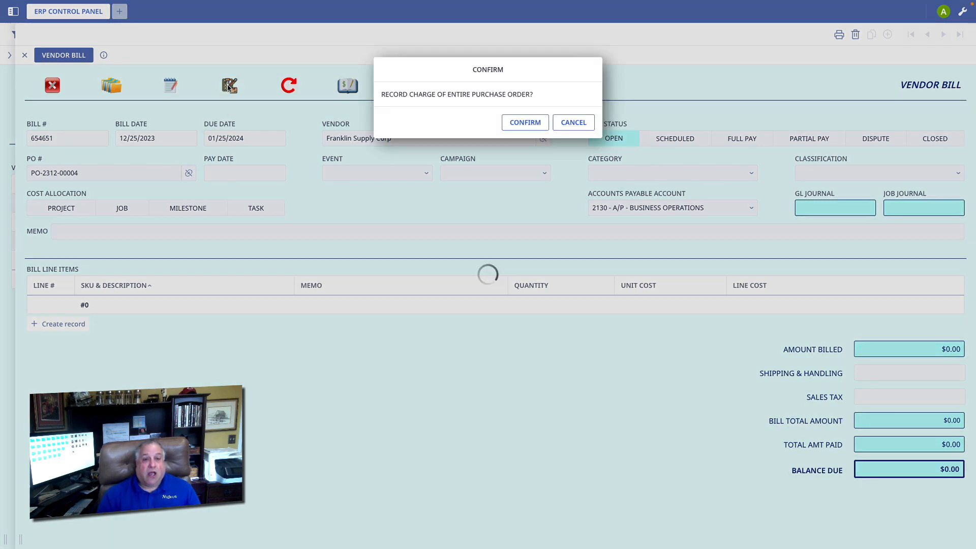
click(514, 123)
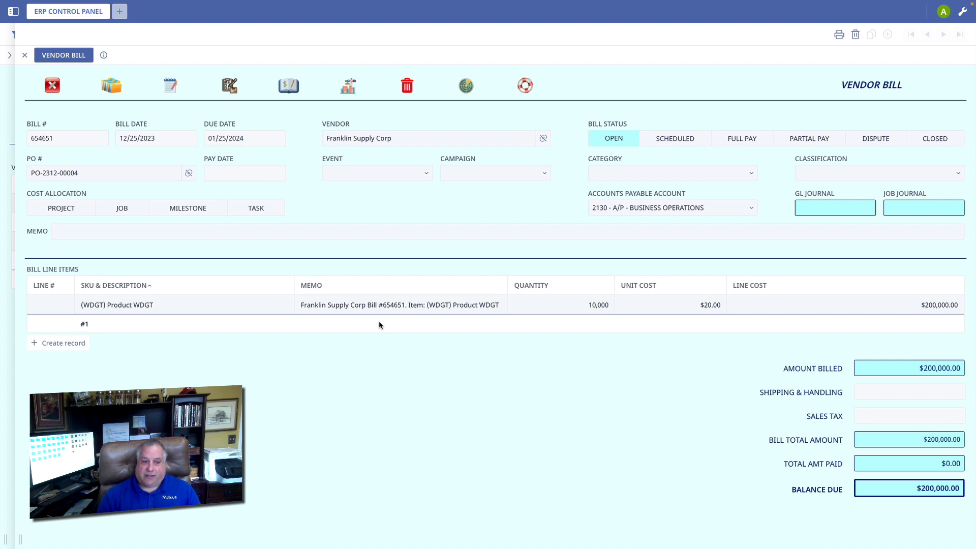
Add a blank line item to the bill and delete that empty line again
click(72, 346)
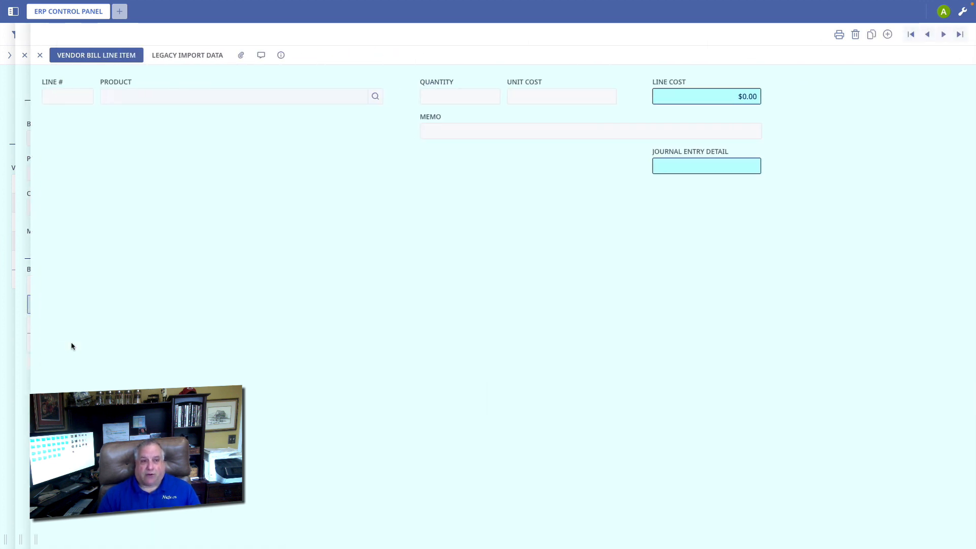
click(40, 55)
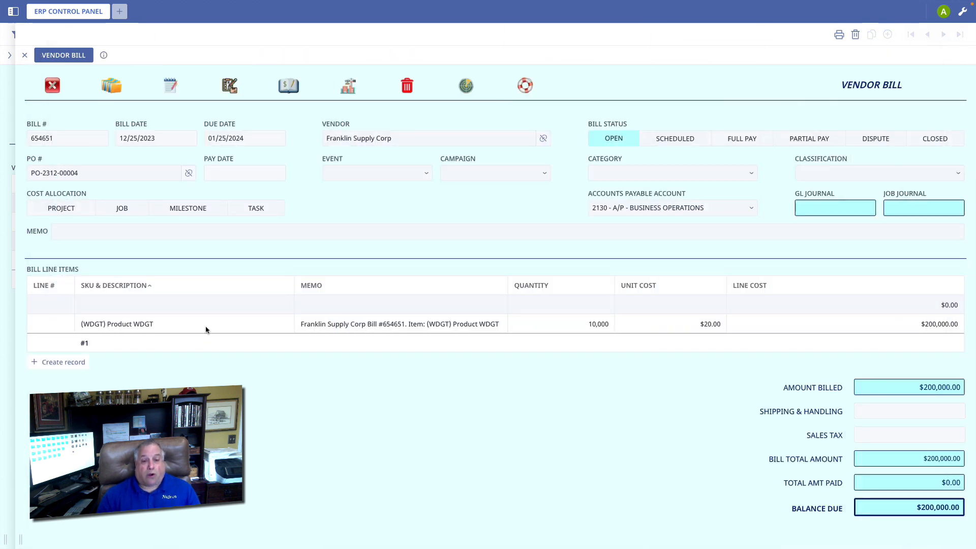
right_click(203, 304)
click(216, 313)
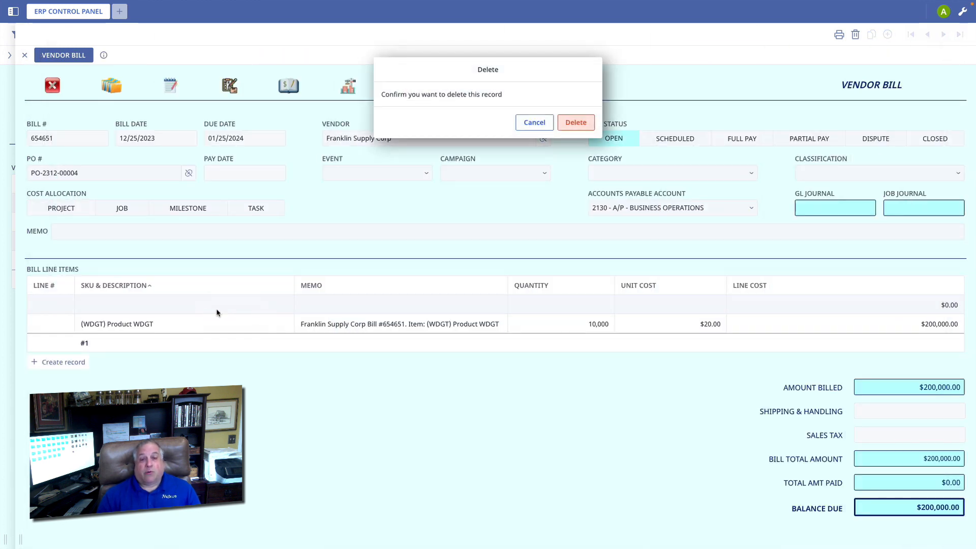
click(576, 122)
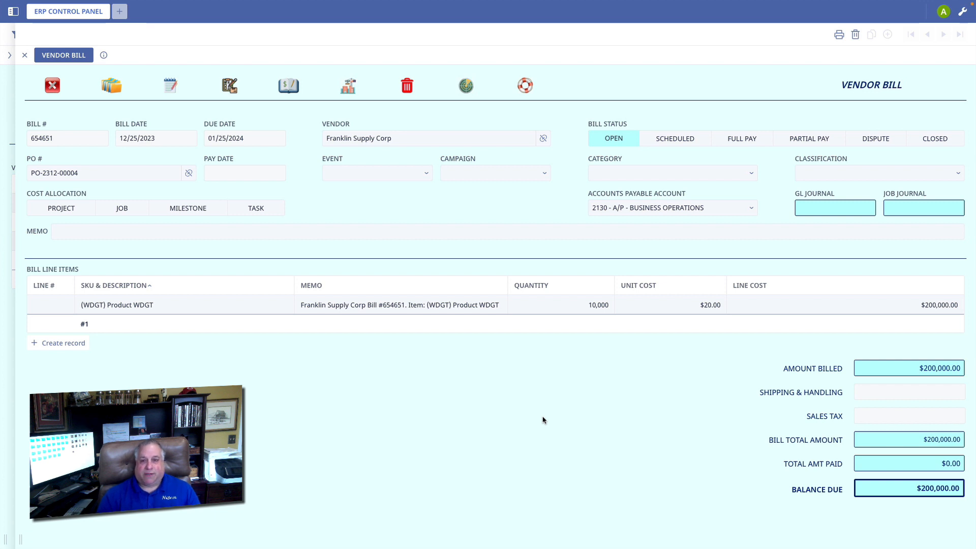
Set the bill's category to Bill Cat A and check the classifications offered for it
click(658, 174)
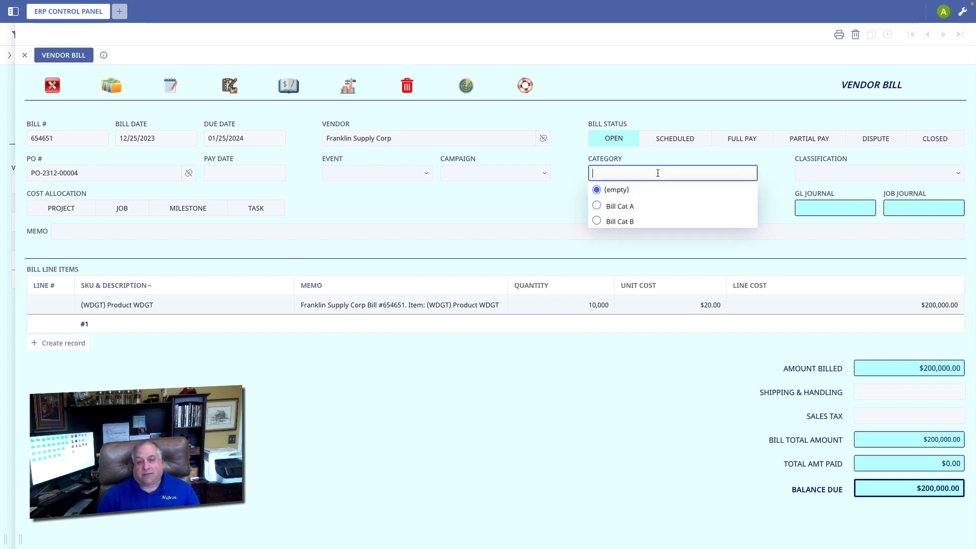
click(615, 207)
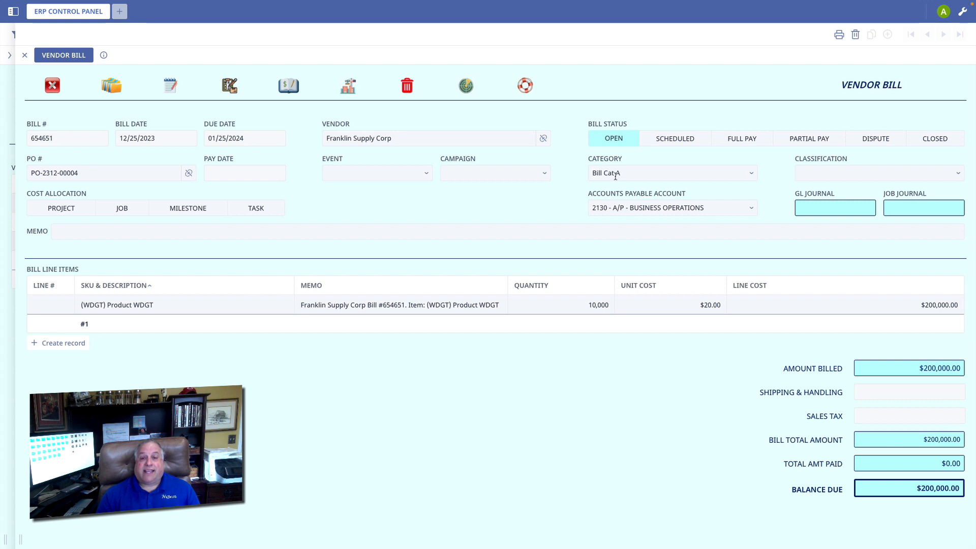
click(815, 173)
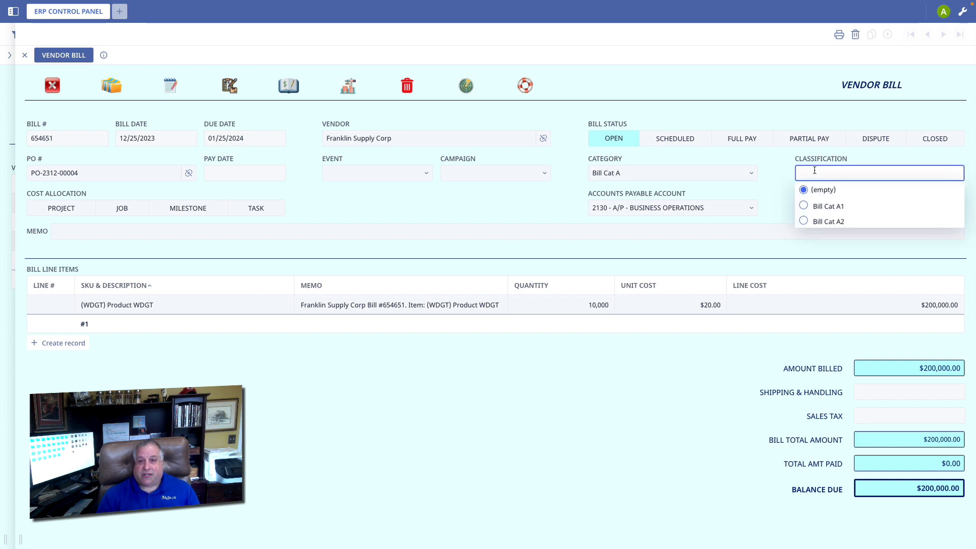
Set the bill's category to Bill Cat B and its classification to Bill Cat B1
click(692, 173)
click(621, 222)
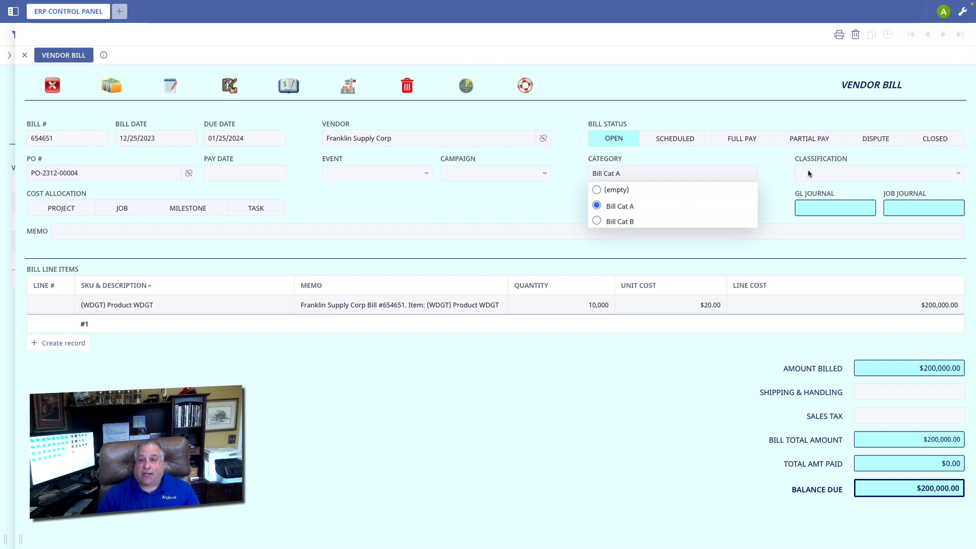
click(814, 174)
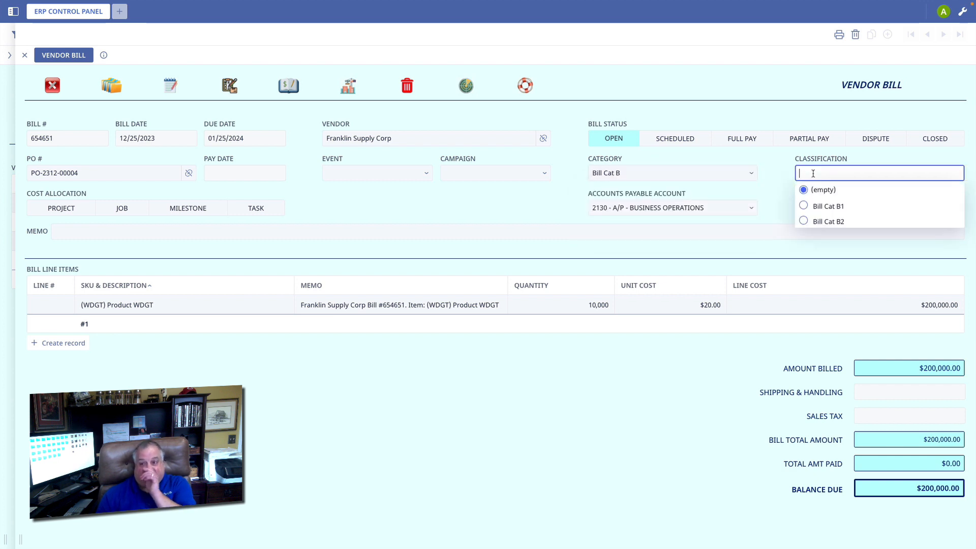
click(819, 206)
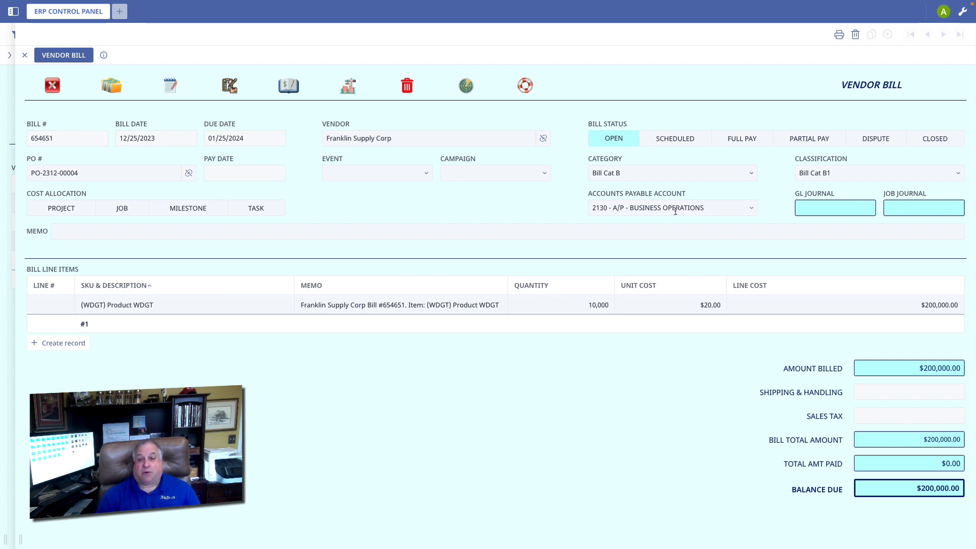
Examine the accounts payable account choices, the notebook options and the memo editor without entering anything
click(608, 208)
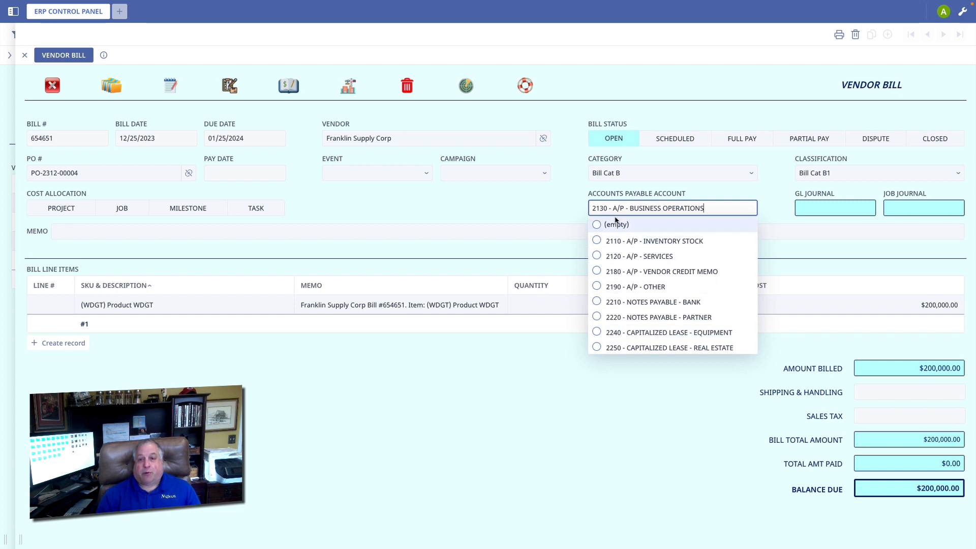
click(570, 394)
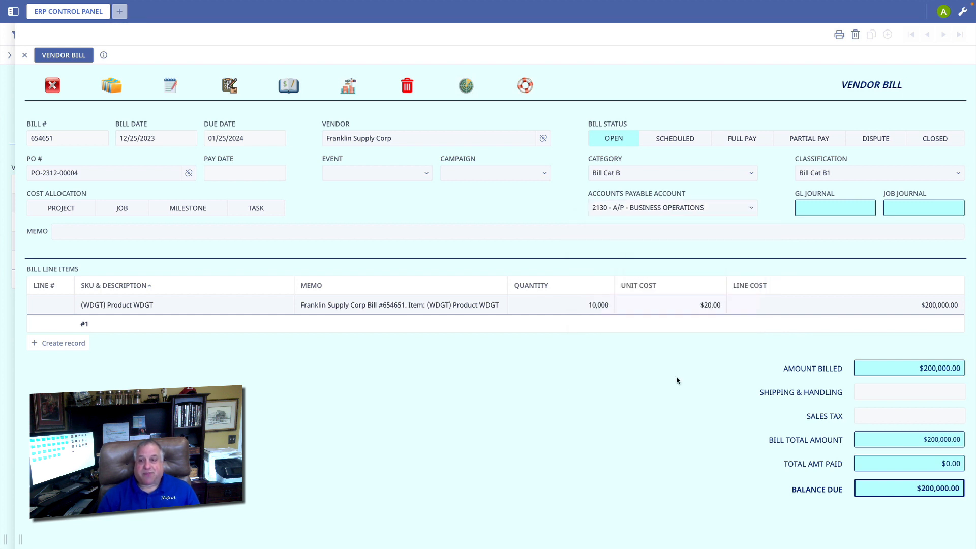
click(171, 89)
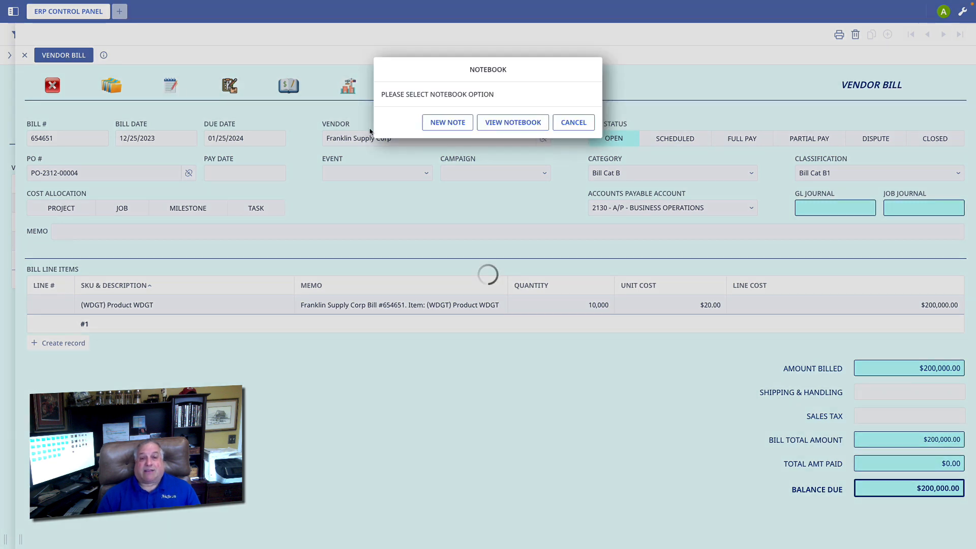
click(573, 123)
click(146, 233)
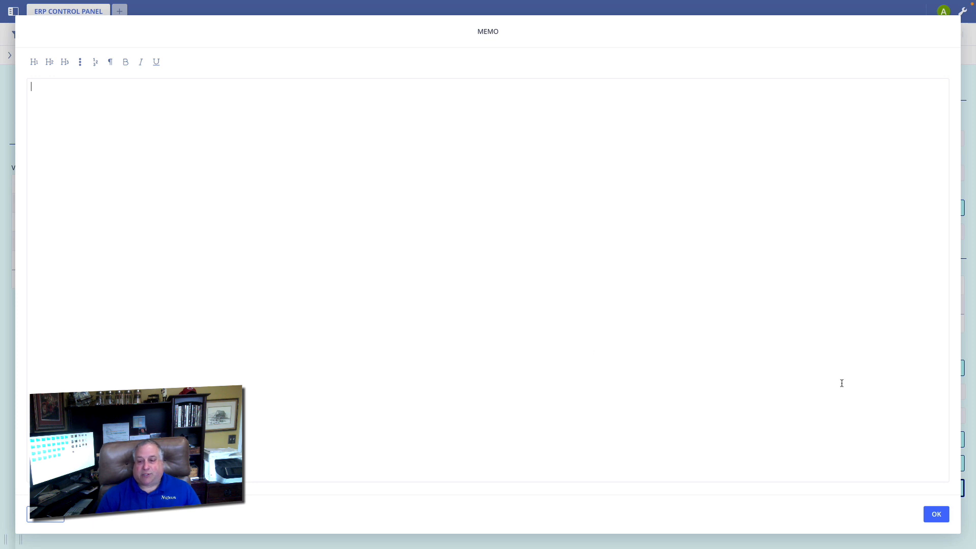
click(936, 514)
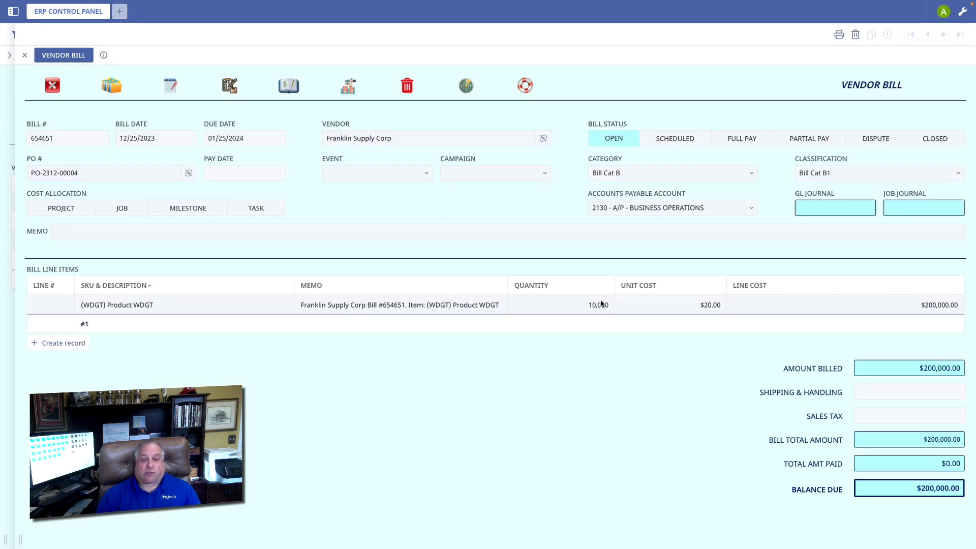
Check the document management options, review the linked purchase order and return to the vendor bill
click(110, 87)
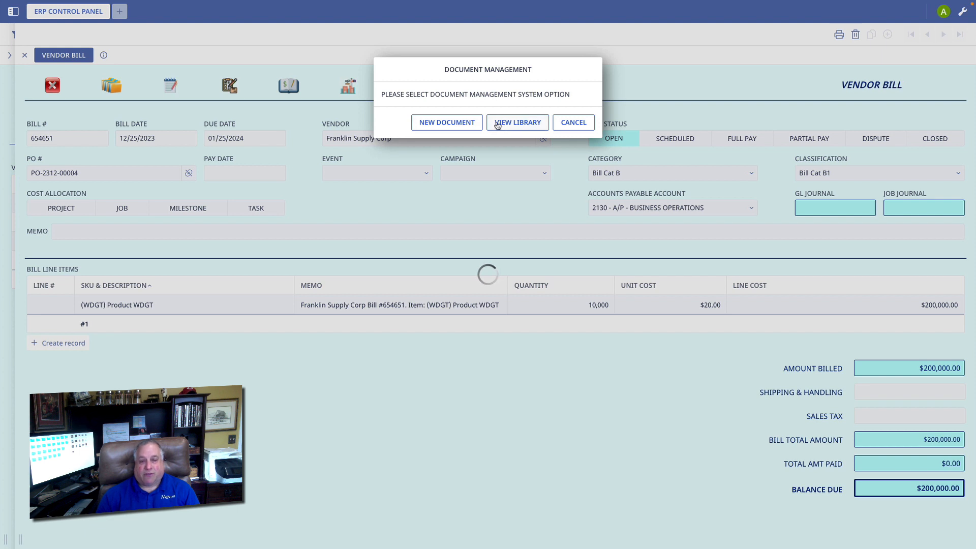
click(564, 125)
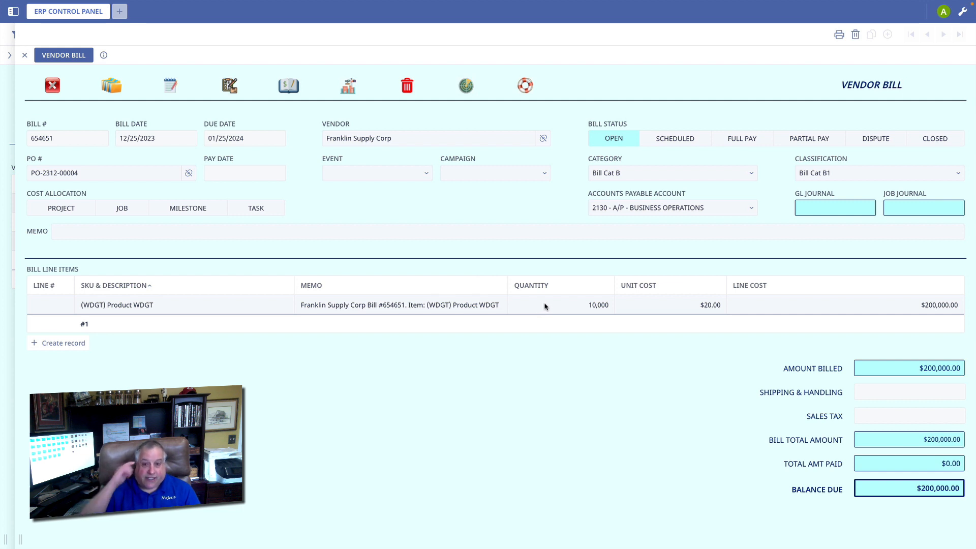
click(100, 174)
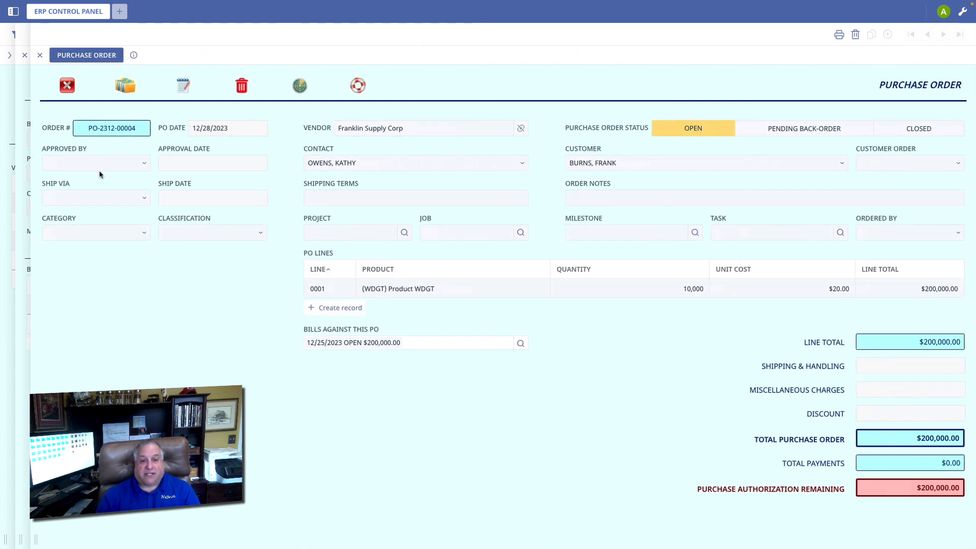
click(67, 86)
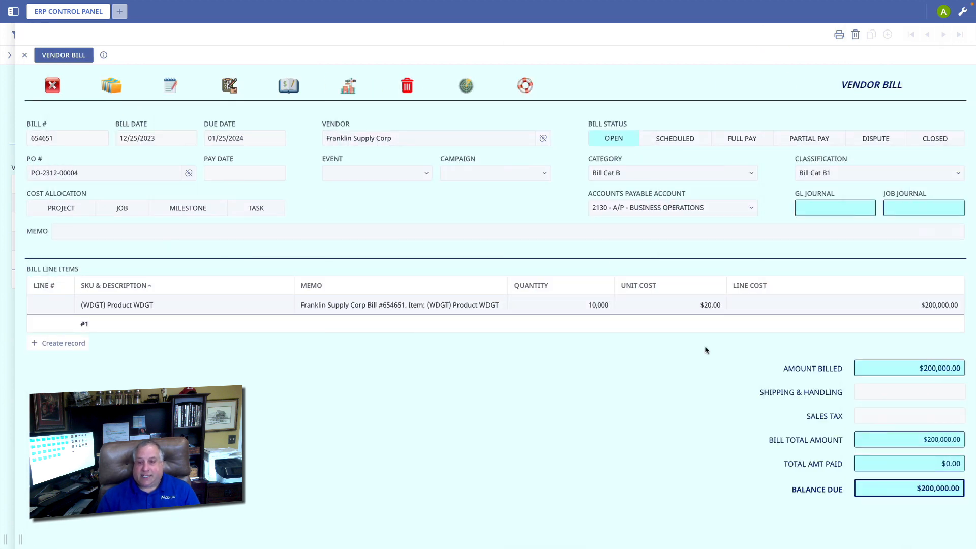
Add $5,000.00 shipping and handling and $14,000.00 sales tax to the vendor bill
click(863, 393)
text(5000)
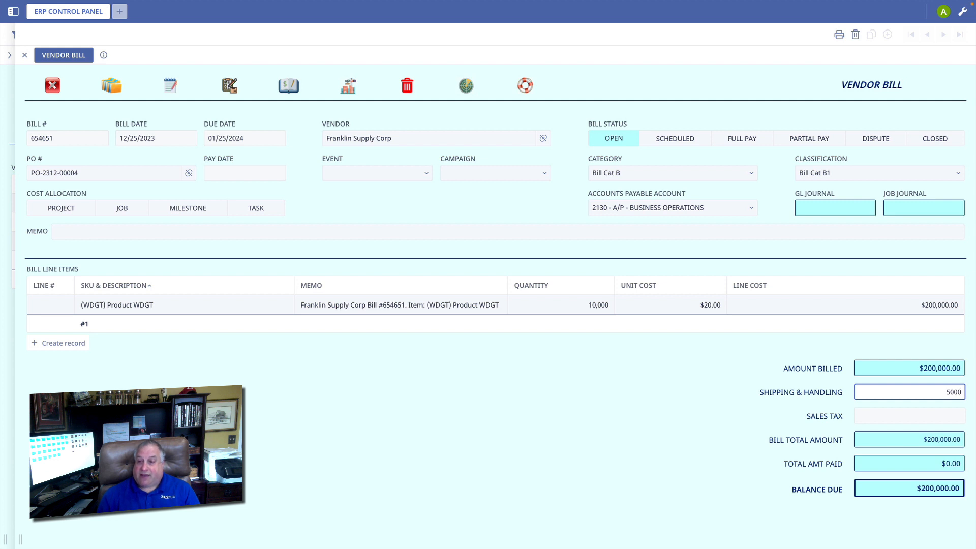
key(Tab)
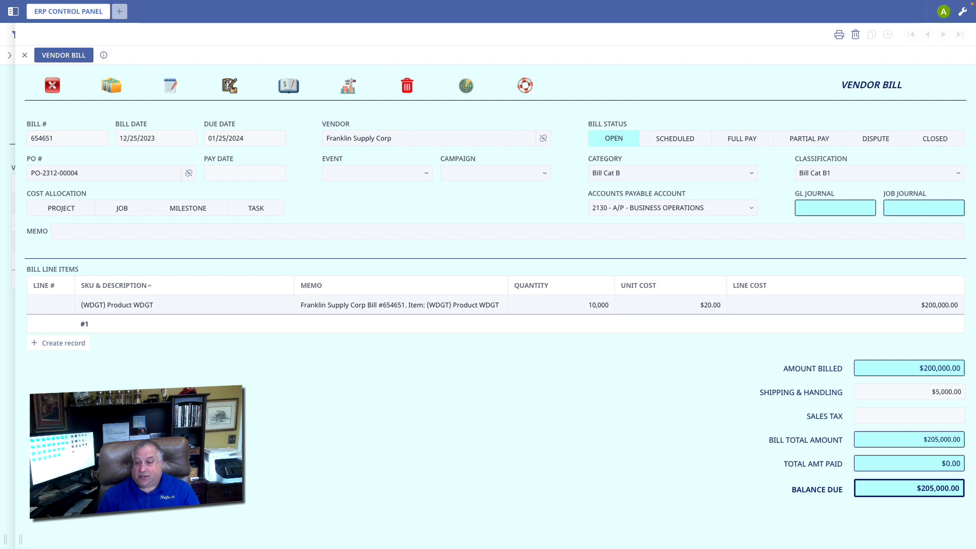
click(868, 415)
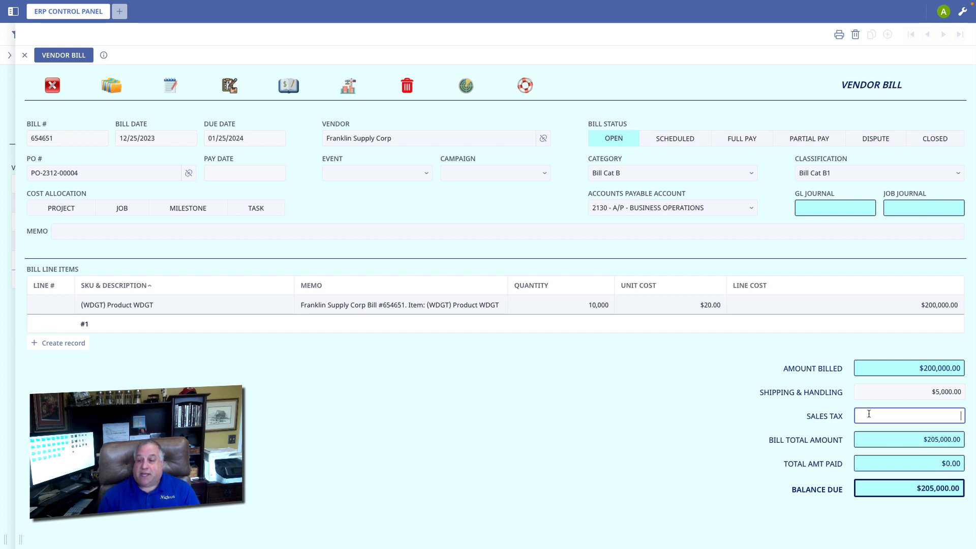
text(14000)
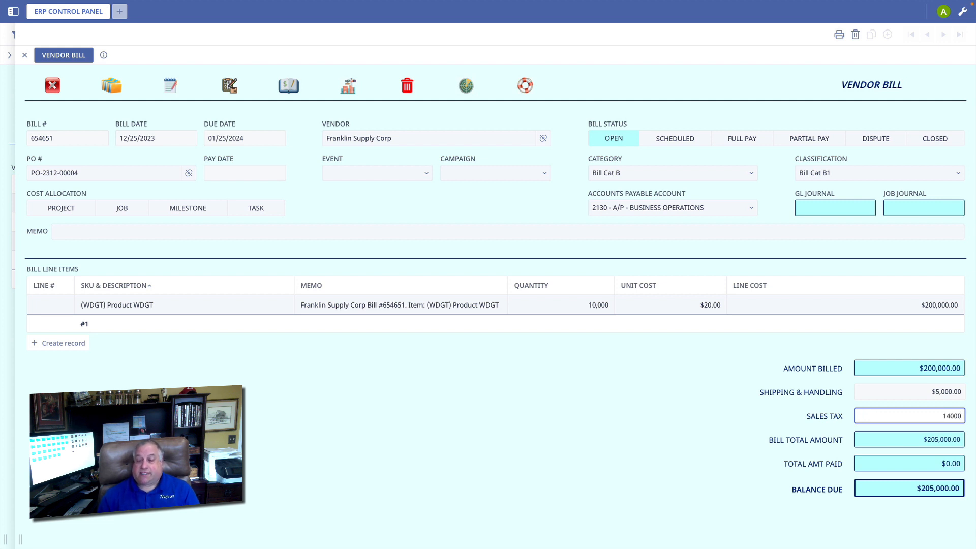
key(Tab)
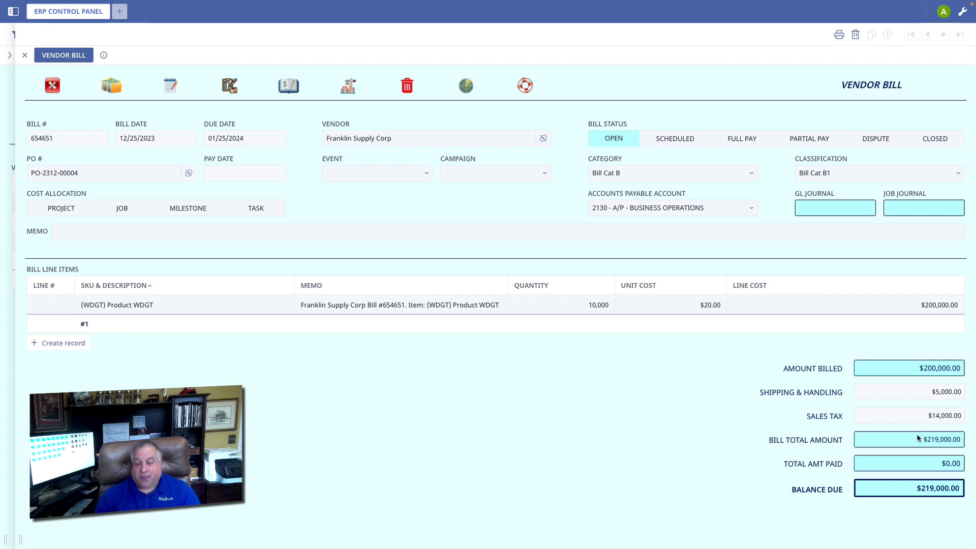
Examine the linked purchase order's lines, bills against it and remaining purchase authorization, and return to the vendor bill
click(121, 175)
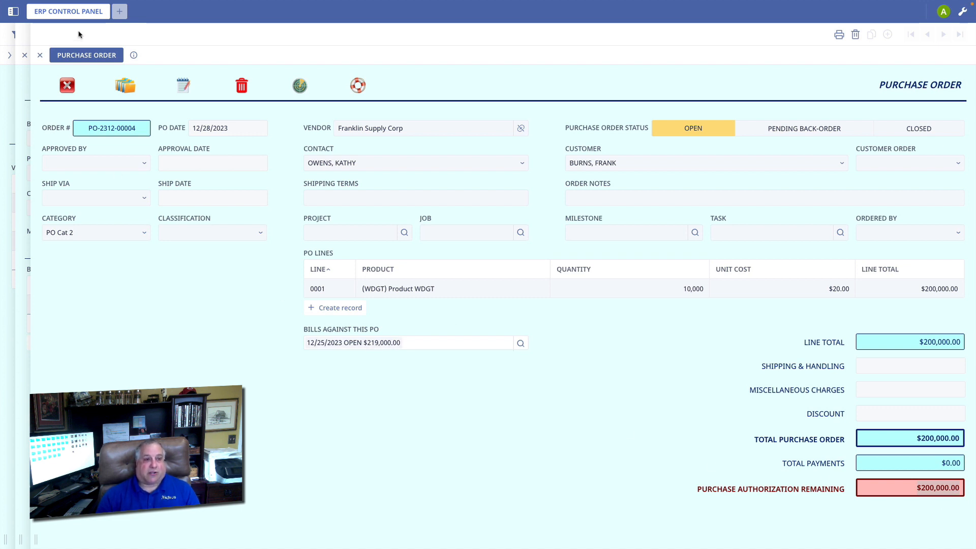
click(67, 86)
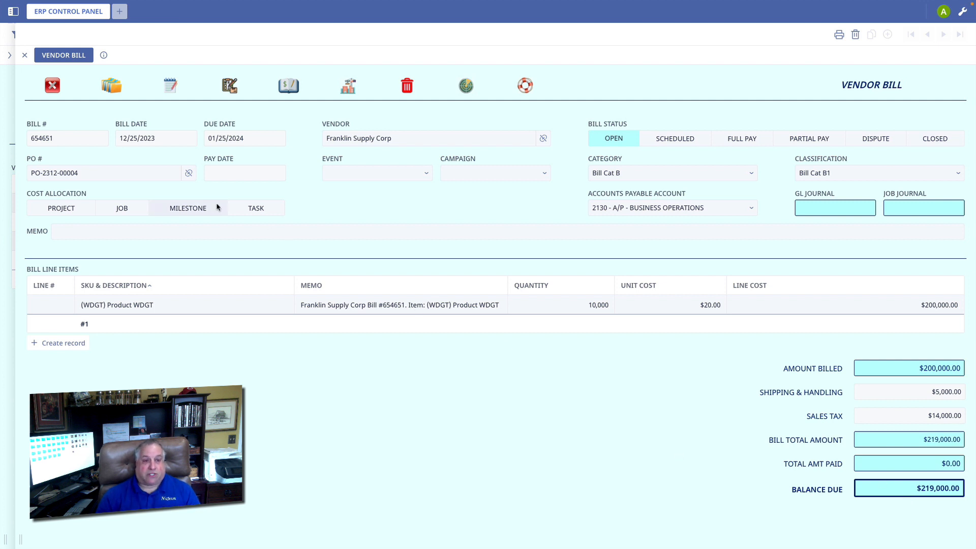
click(142, 173)
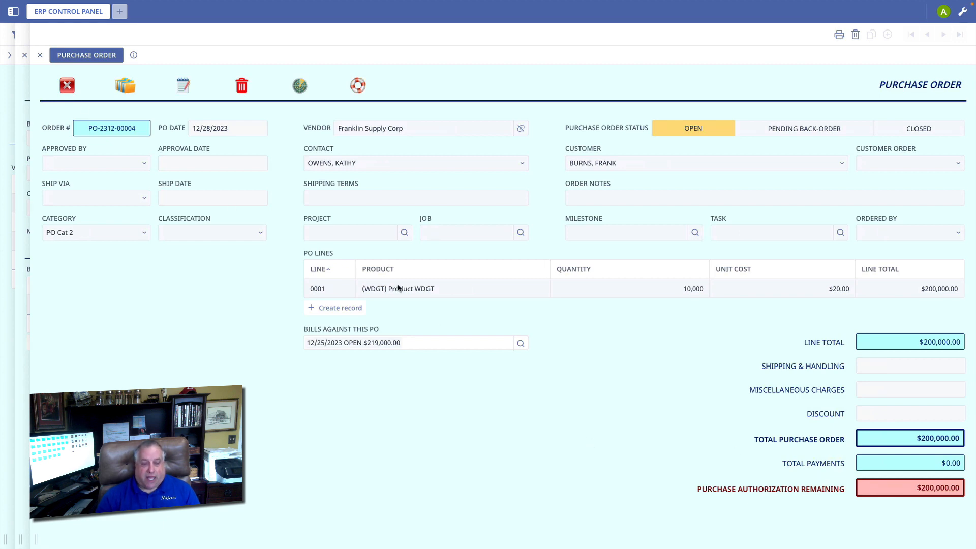
click(71, 89)
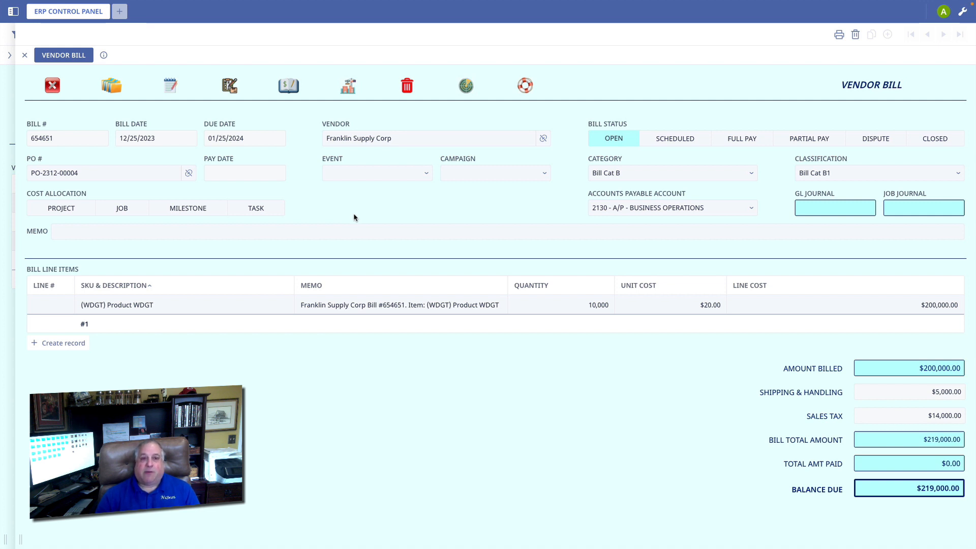
Check the lookup offered by the Project, Job, Milestone and Task cost allocations, and leave the bill without an allocation
click(70, 208)
click(121, 209)
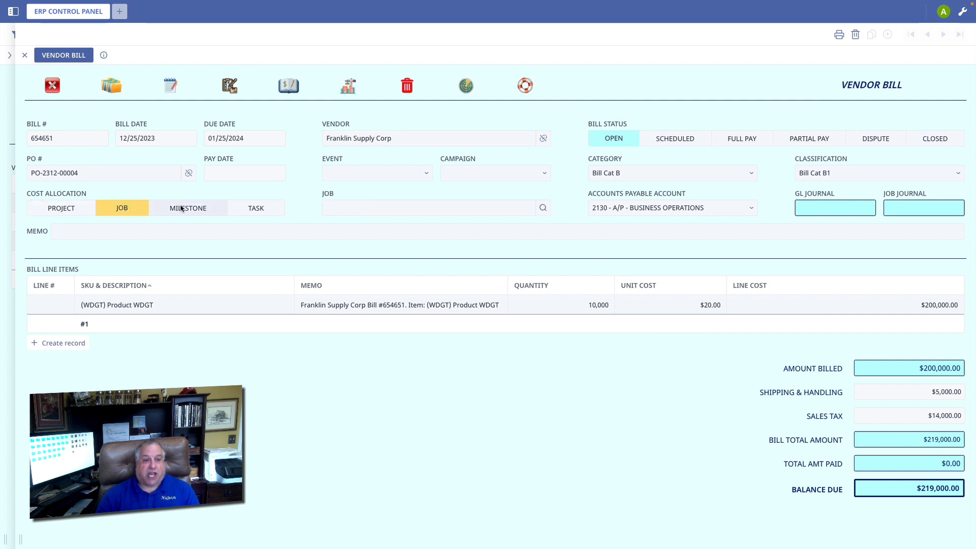
click(188, 209)
click(252, 210)
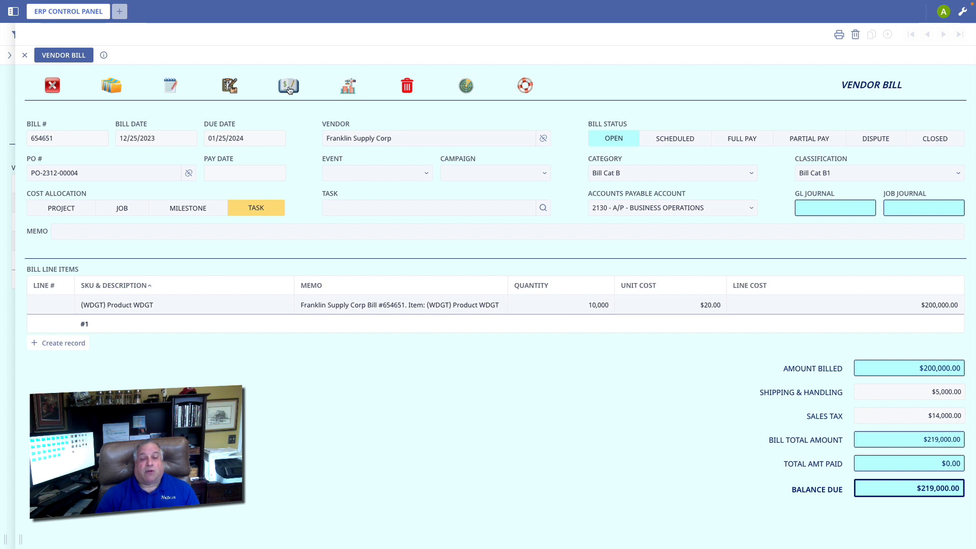
click(59, 208)
click(58, 209)
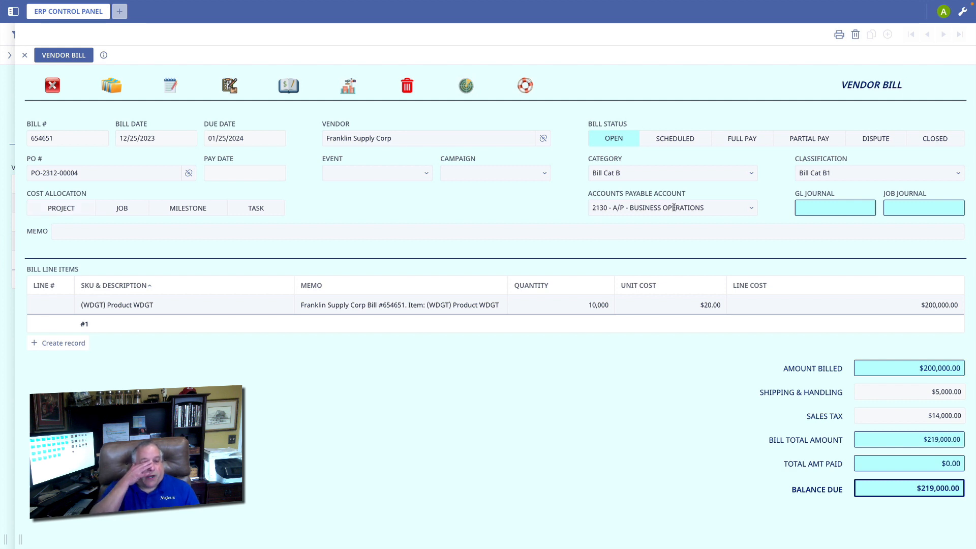
Review the Product WDGT bill line's details and the job cost posting option, and cancel without posting
click(484, 305)
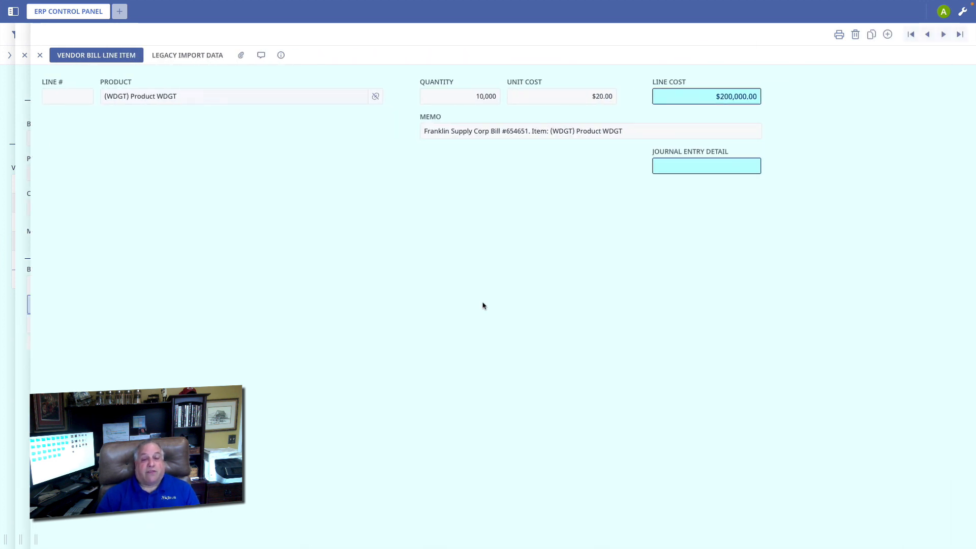
click(40, 54)
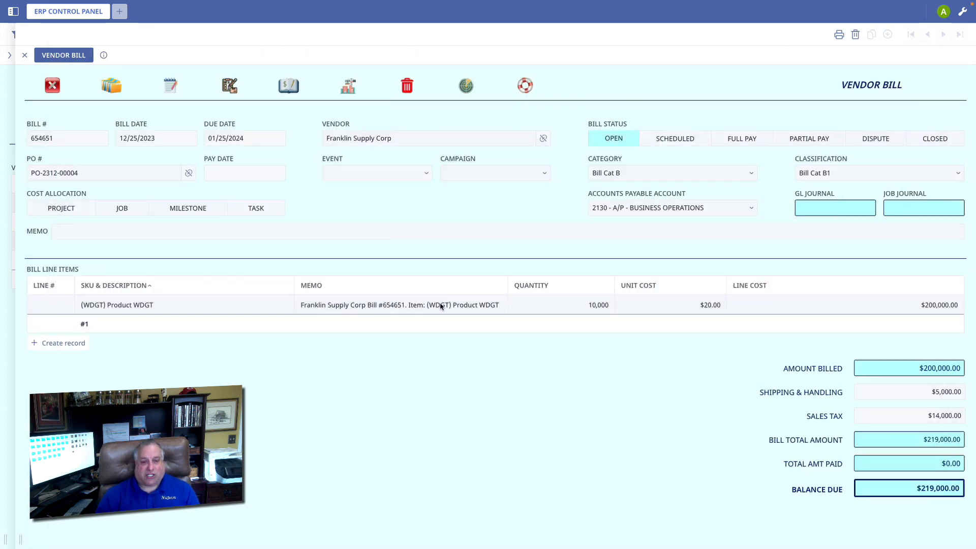
click(347, 90)
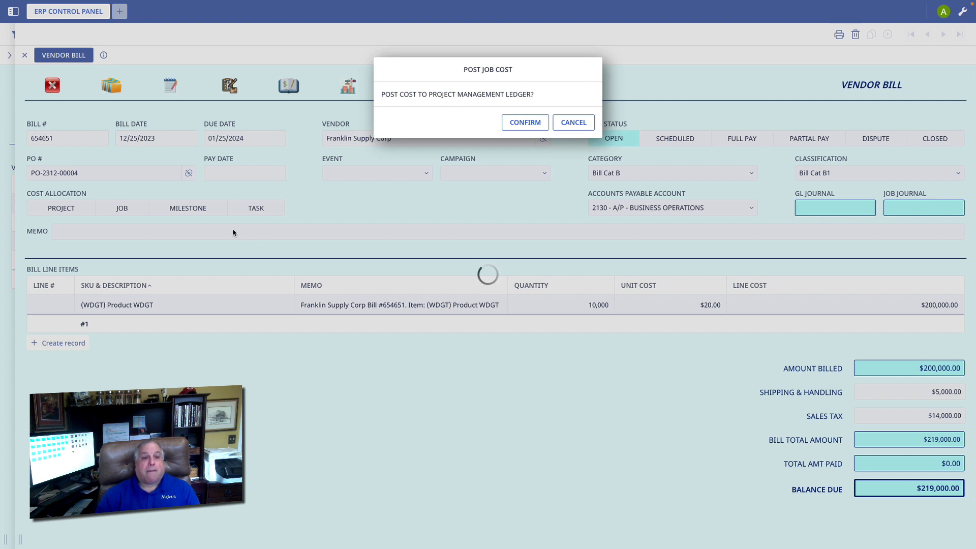
click(566, 124)
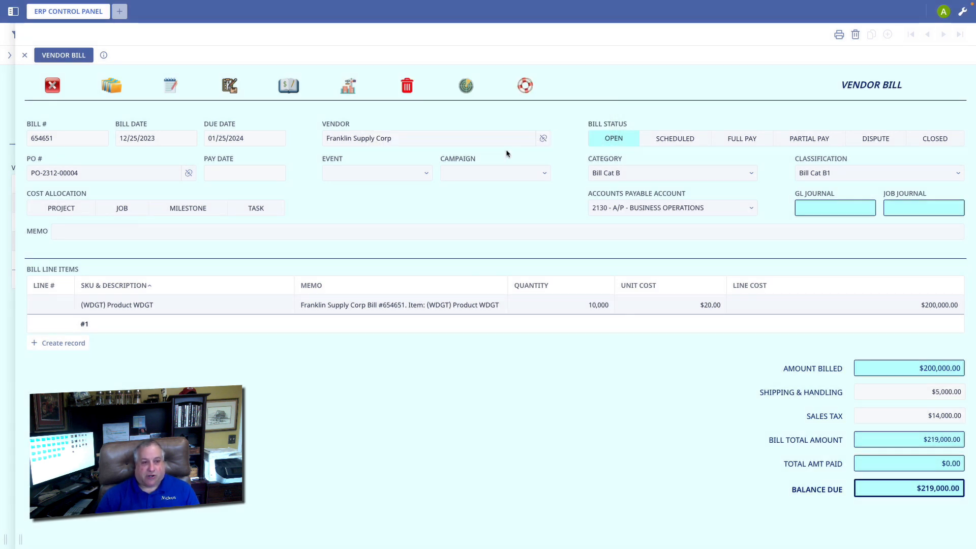
Switch the bill's cost allocation through Project, Job and Milestone, and leave it set to Task
click(76, 207)
click(113, 211)
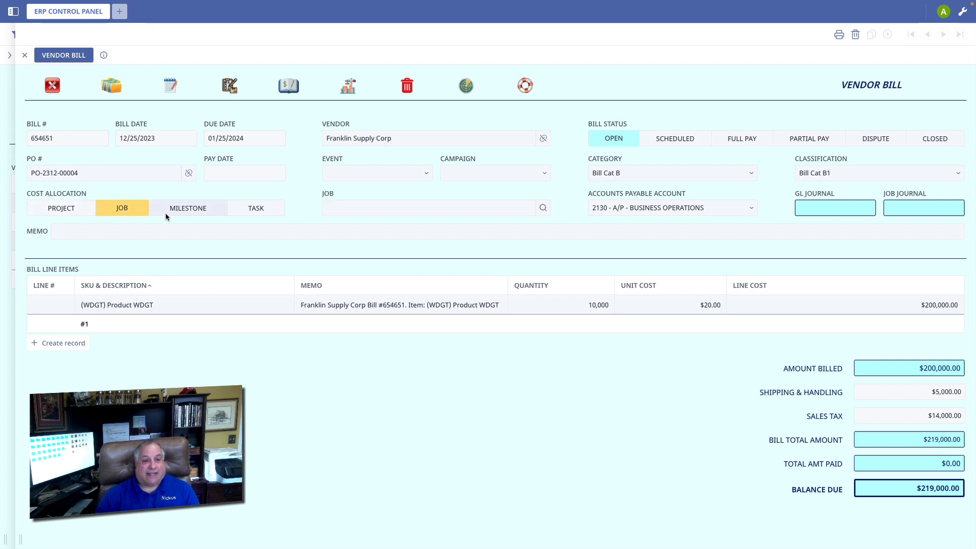
click(193, 209)
click(249, 208)
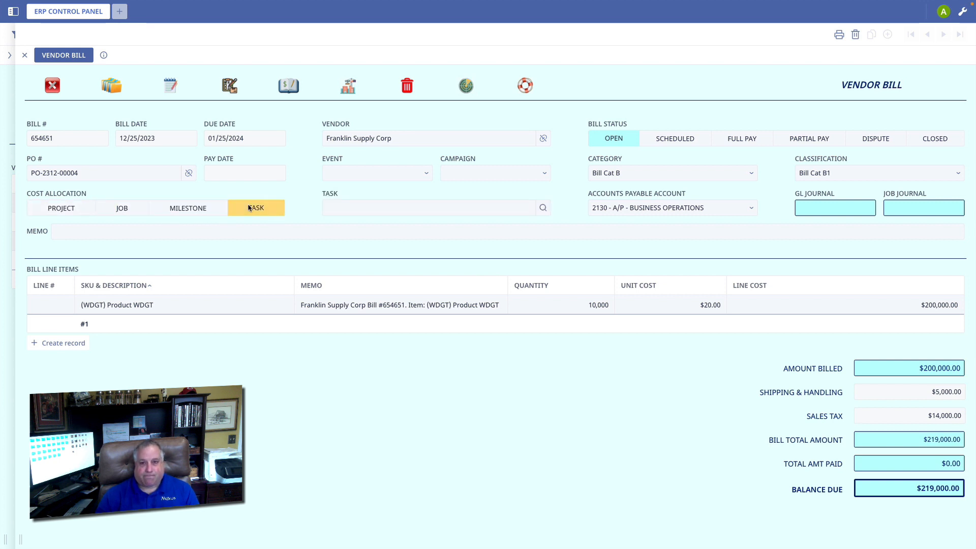